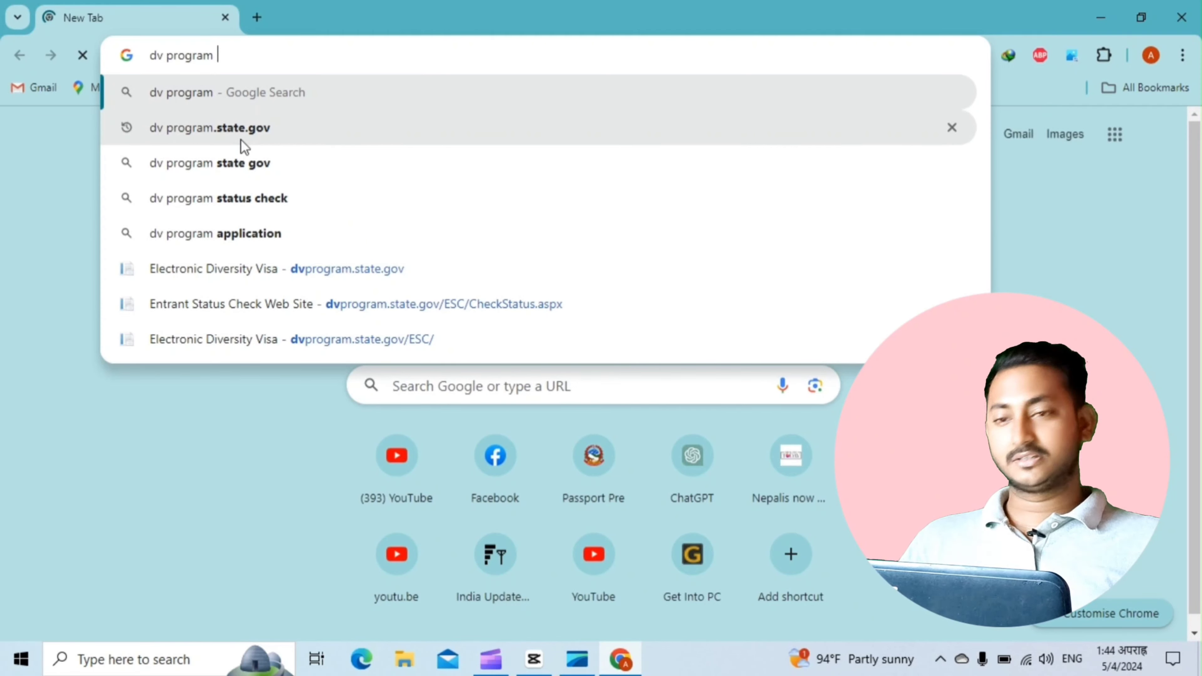
# Search Google for dv program.state.gov and open the Electronic Diversity Visa result
pyautogui.click(262, 134)
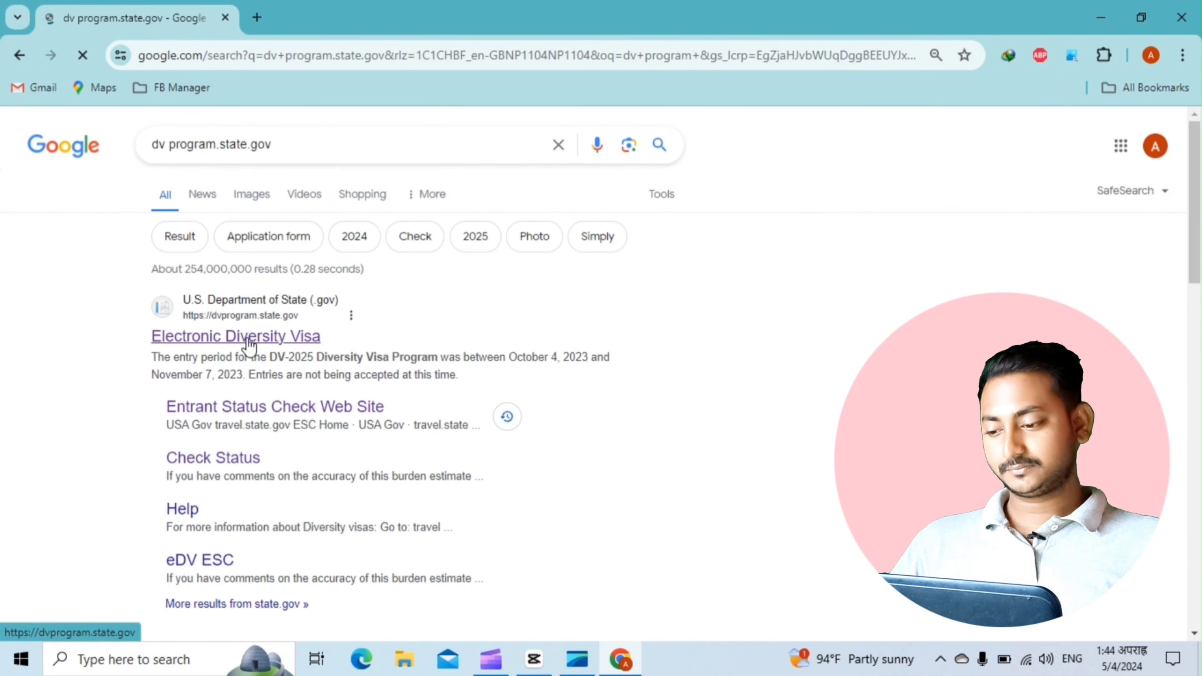
pyautogui.click(247, 340)
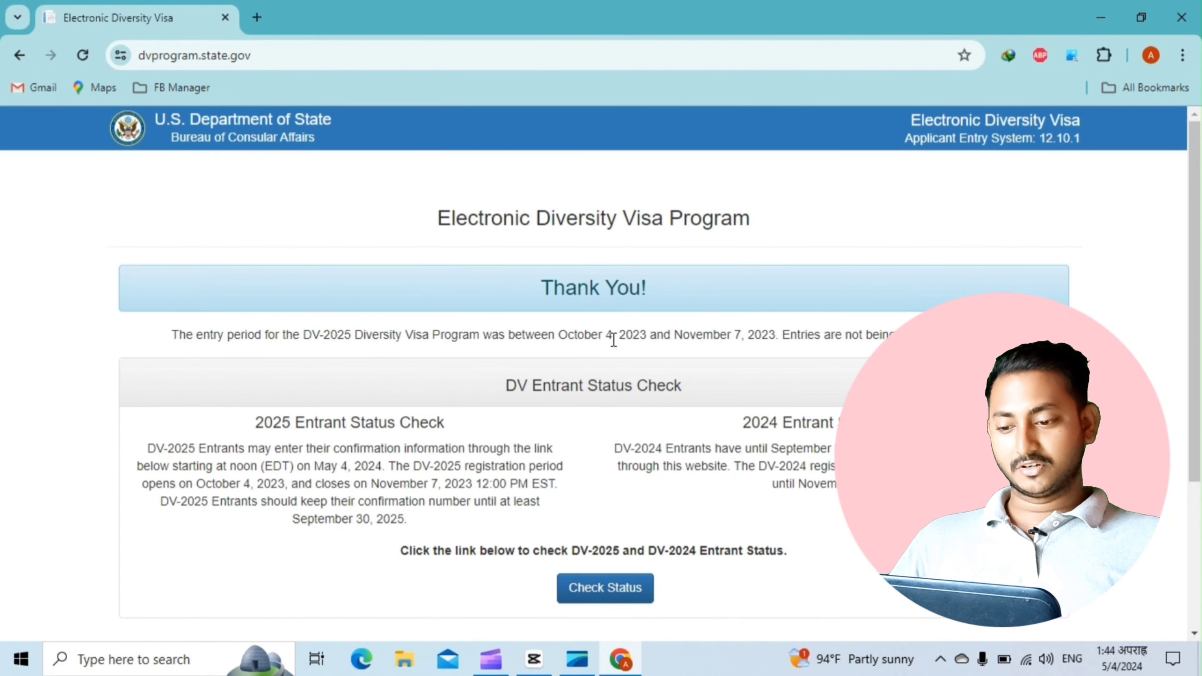
# Choose Check Status on the DV home page, then Continue past the ESC Welcome page
pyautogui.scroll(-3, 614, 340)
pyautogui.scroll(3, 597, 471)
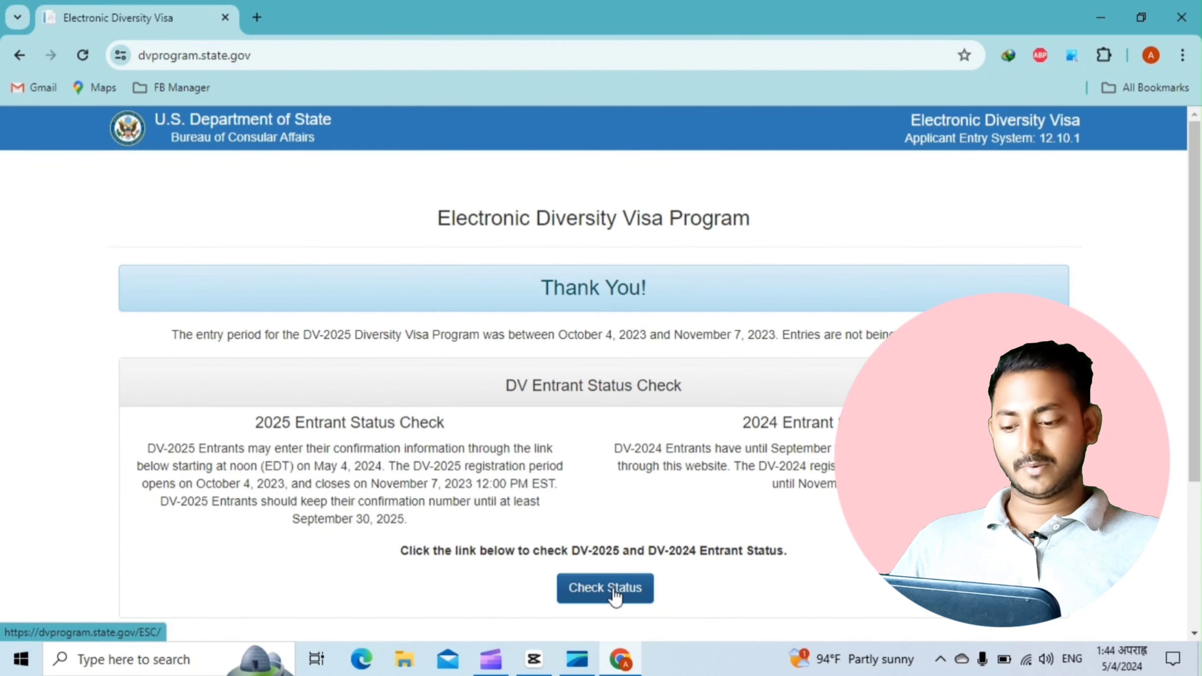
pyautogui.click(605, 594)
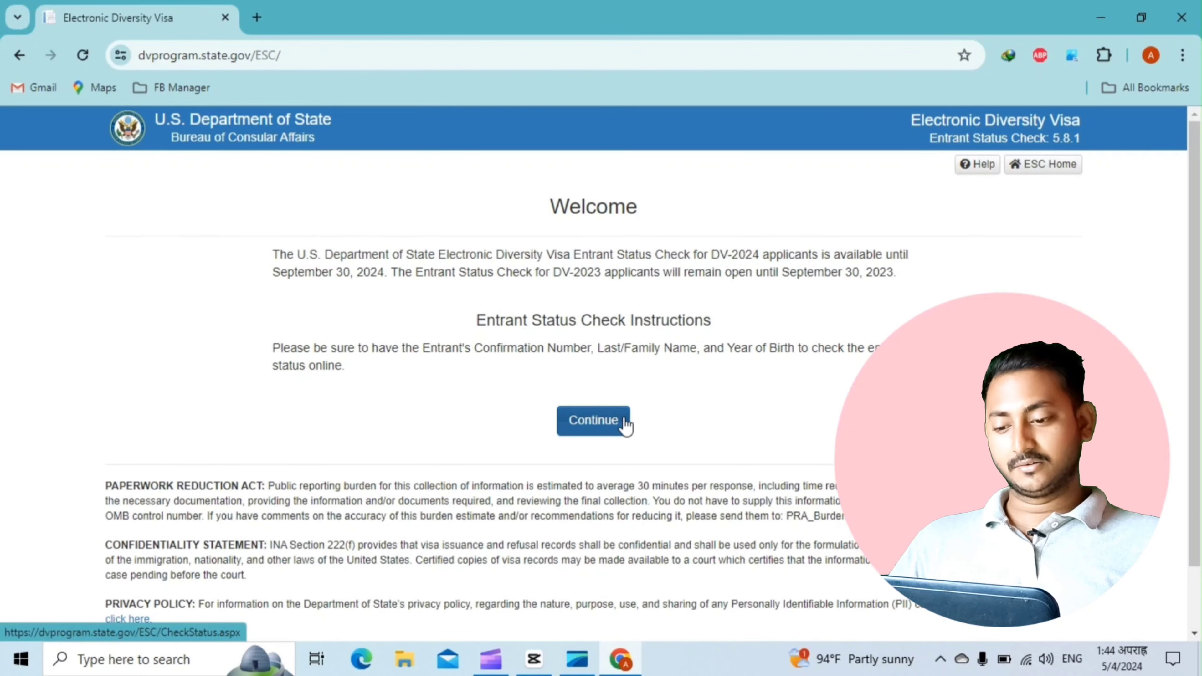
pyautogui.click(600, 428)
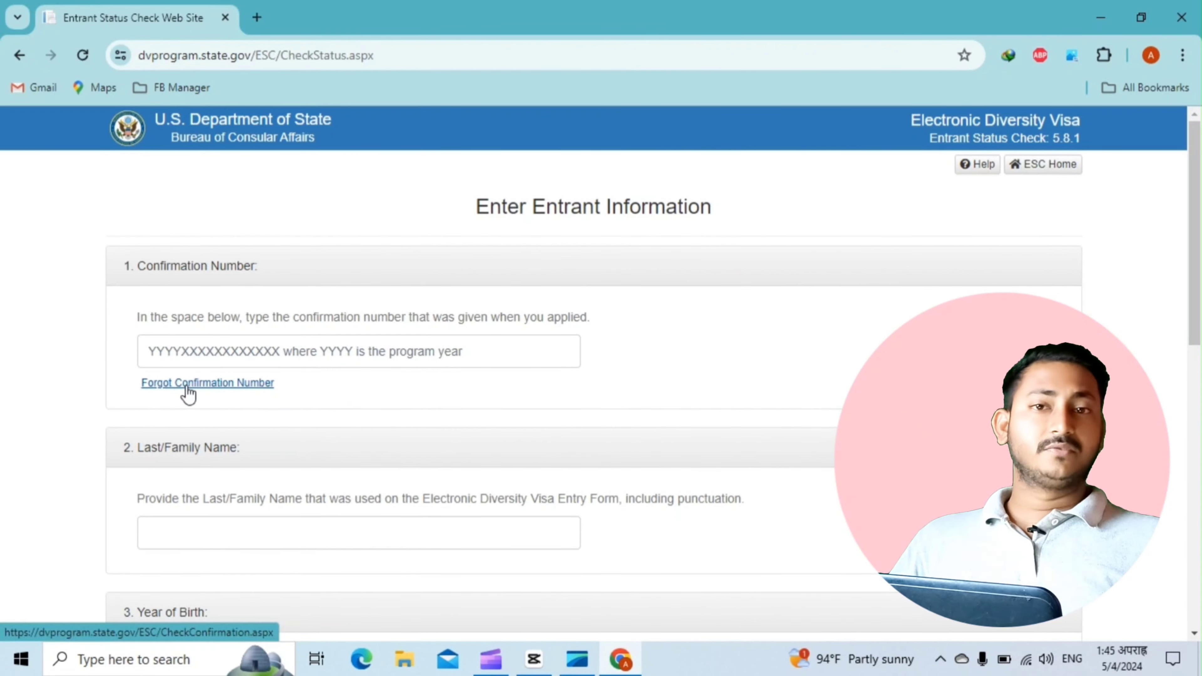
# Follow the Forgot Confirmation Number link and put the cursor in the Last/Family Name field
pyautogui.click(257, 385)
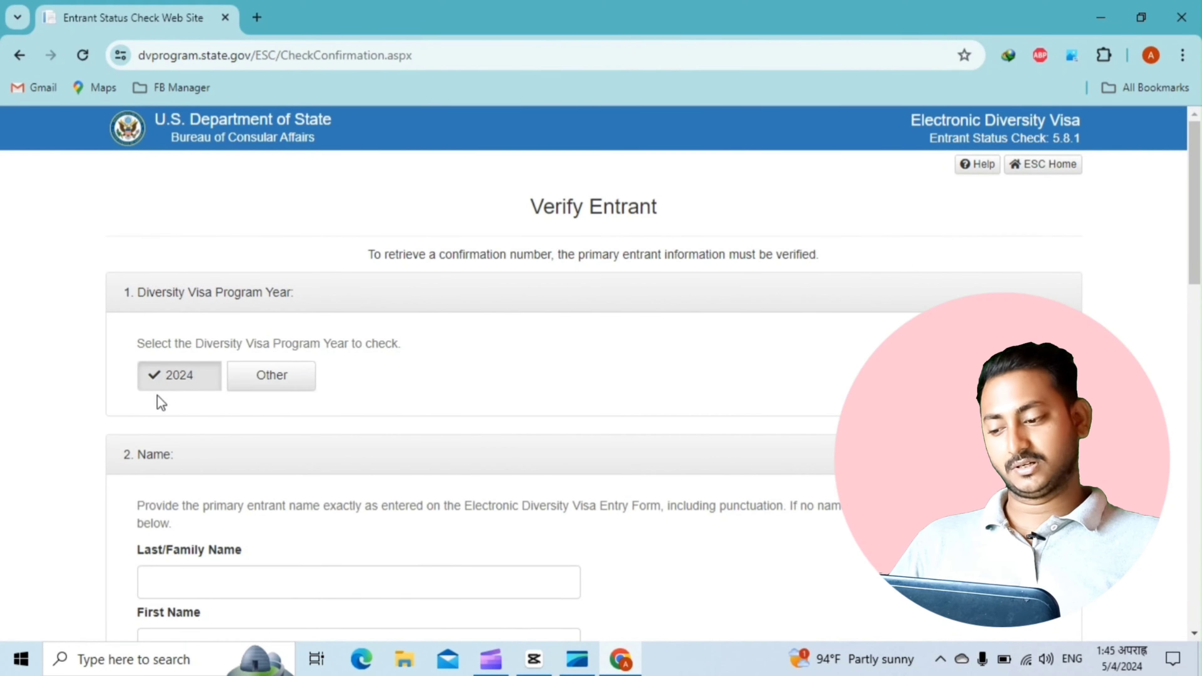
pyautogui.scroll(-3, 274, 432)
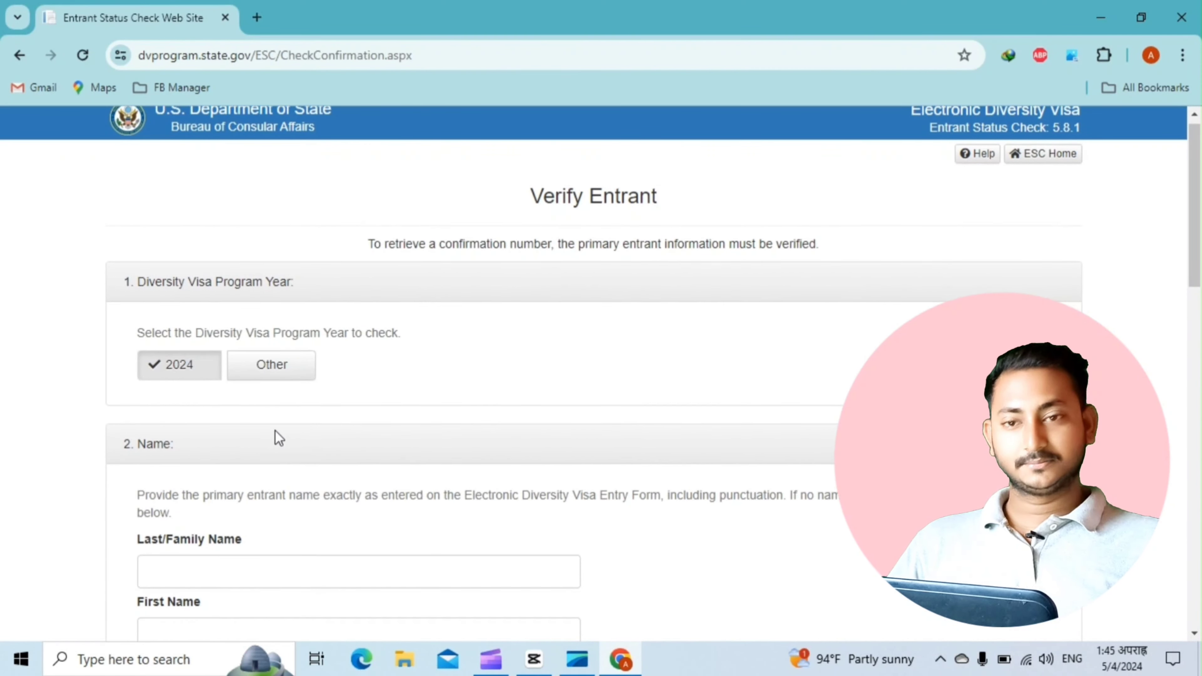
pyautogui.scroll(-4, 276, 431)
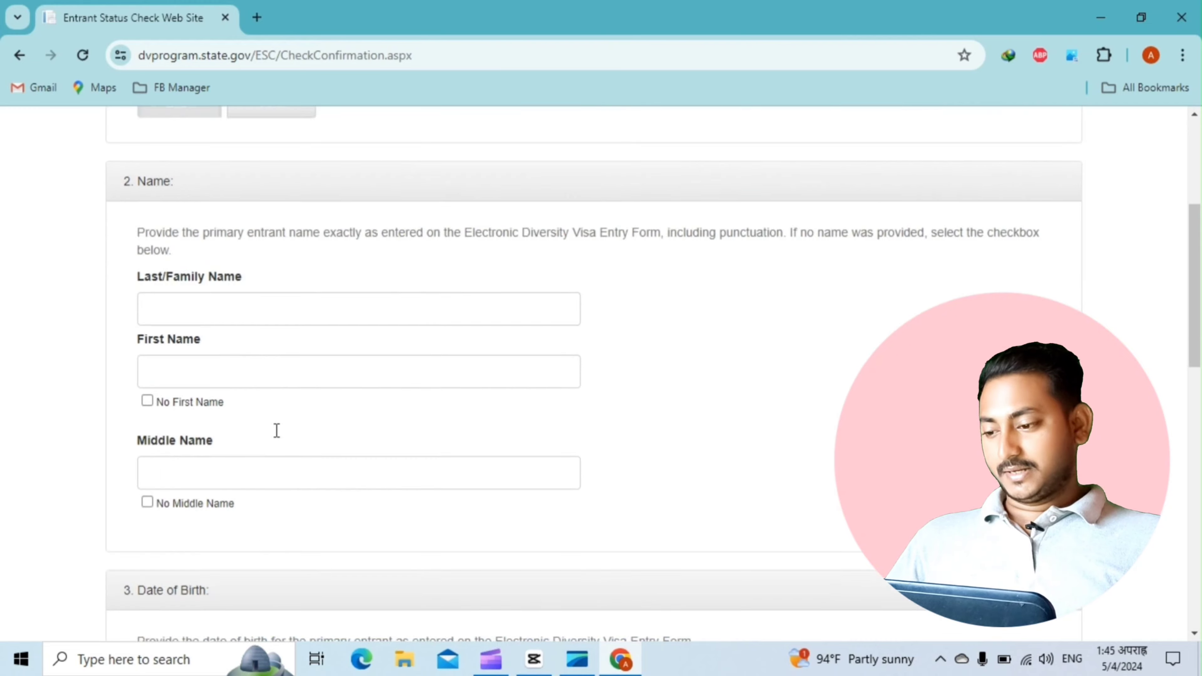
pyautogui.scroll(2, 275, 429)
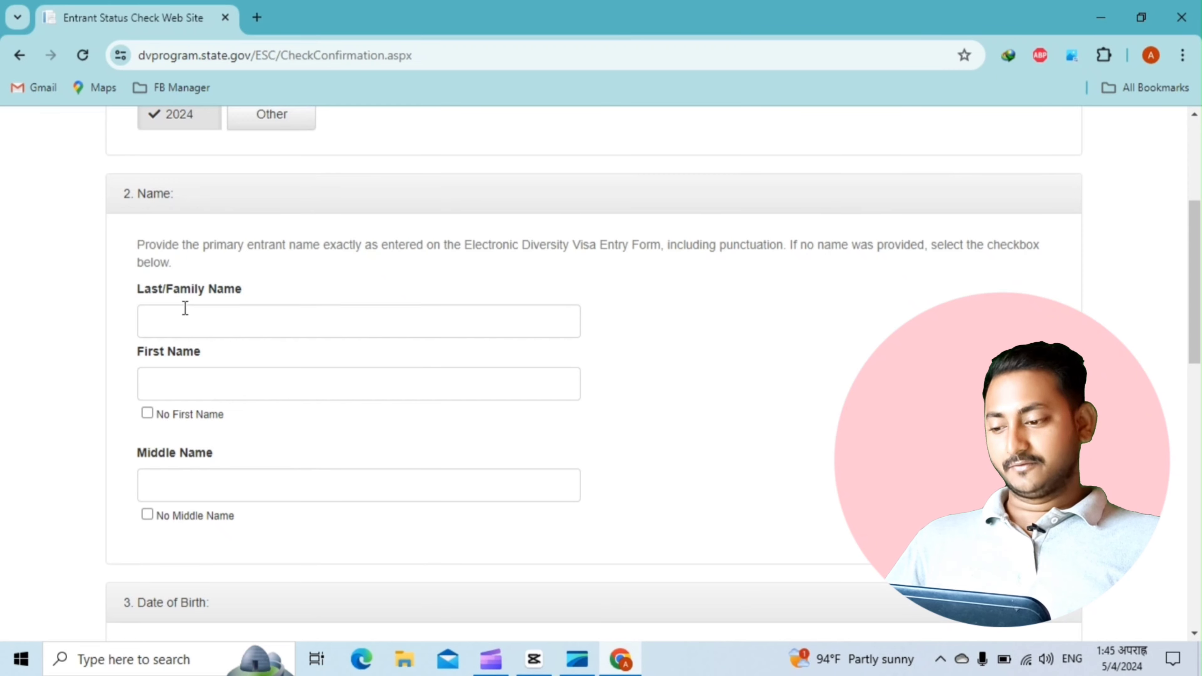
pyautogui.click(264, 326)
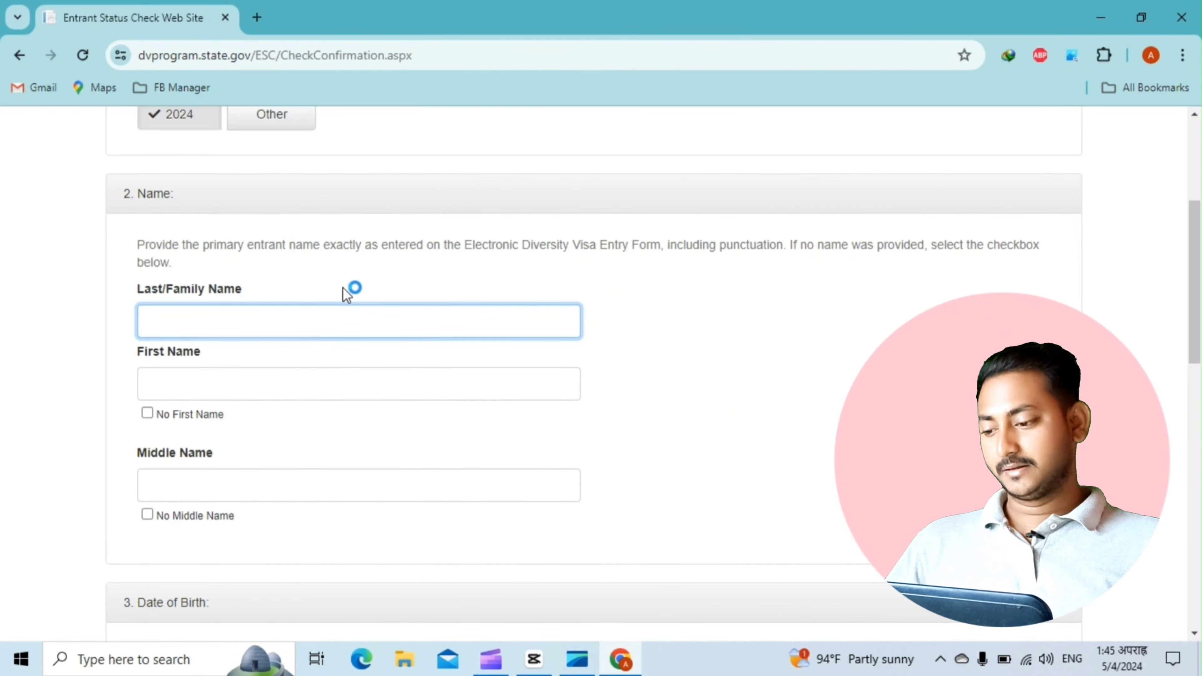
# Enter the entrant's last name and first name, and tick No Middle Name
pyautogui.scroll(-2, 290, 320)
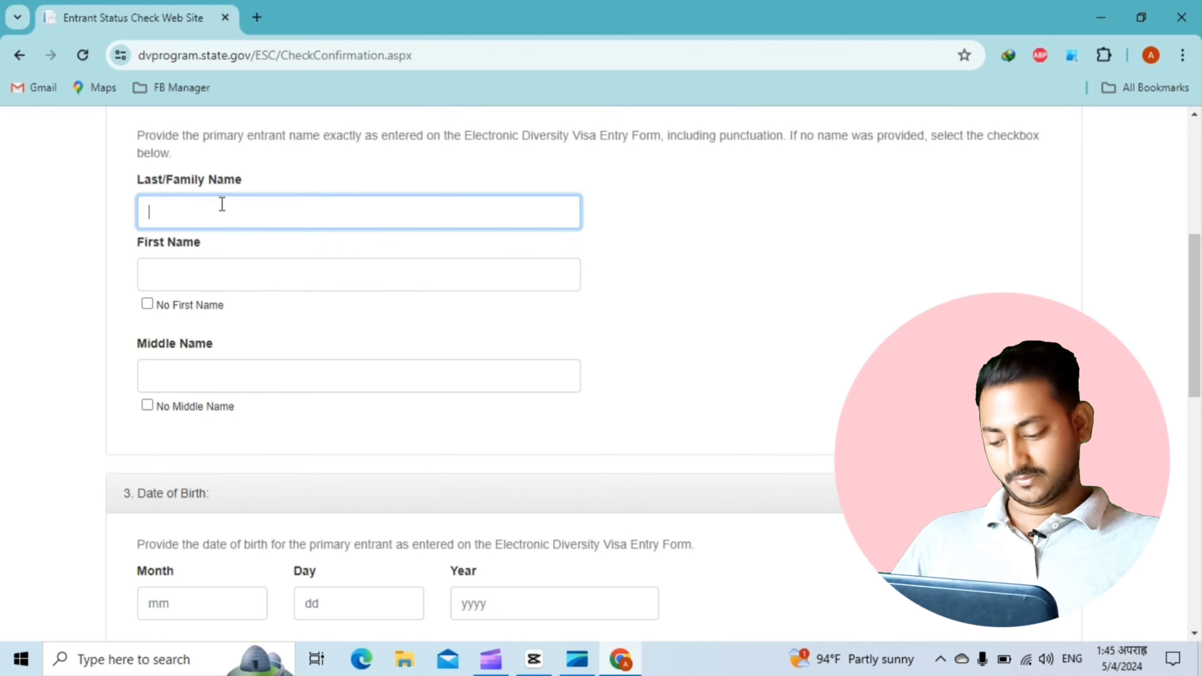
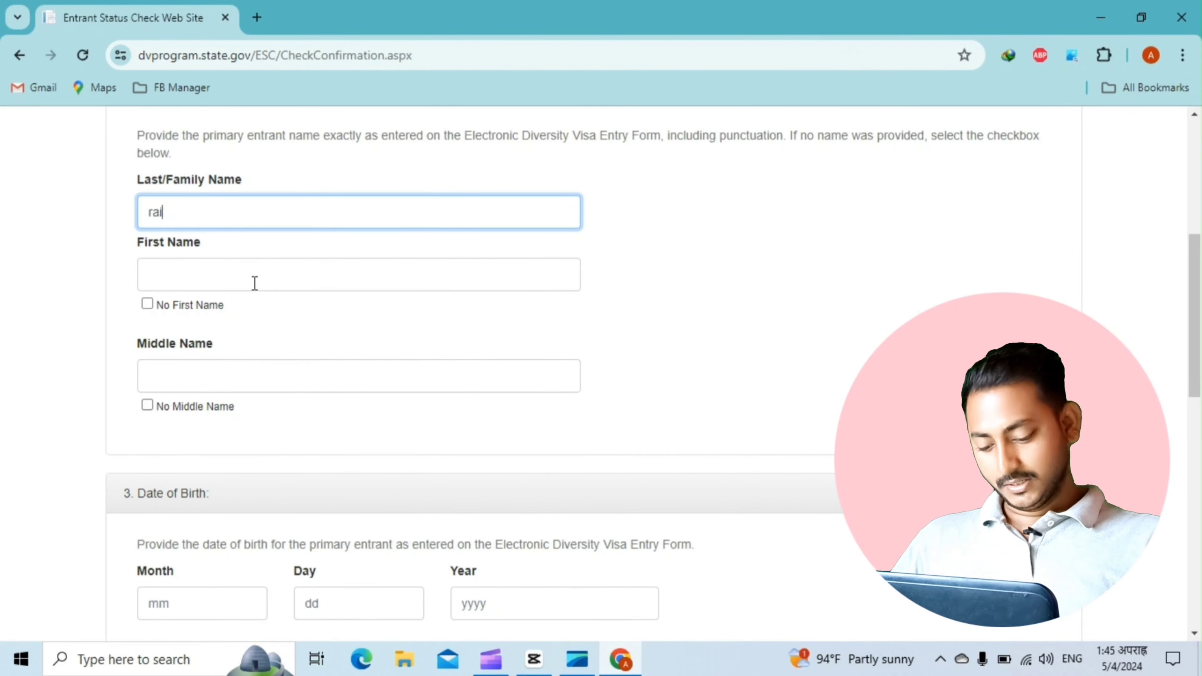
pyautogui.click(255, 283)
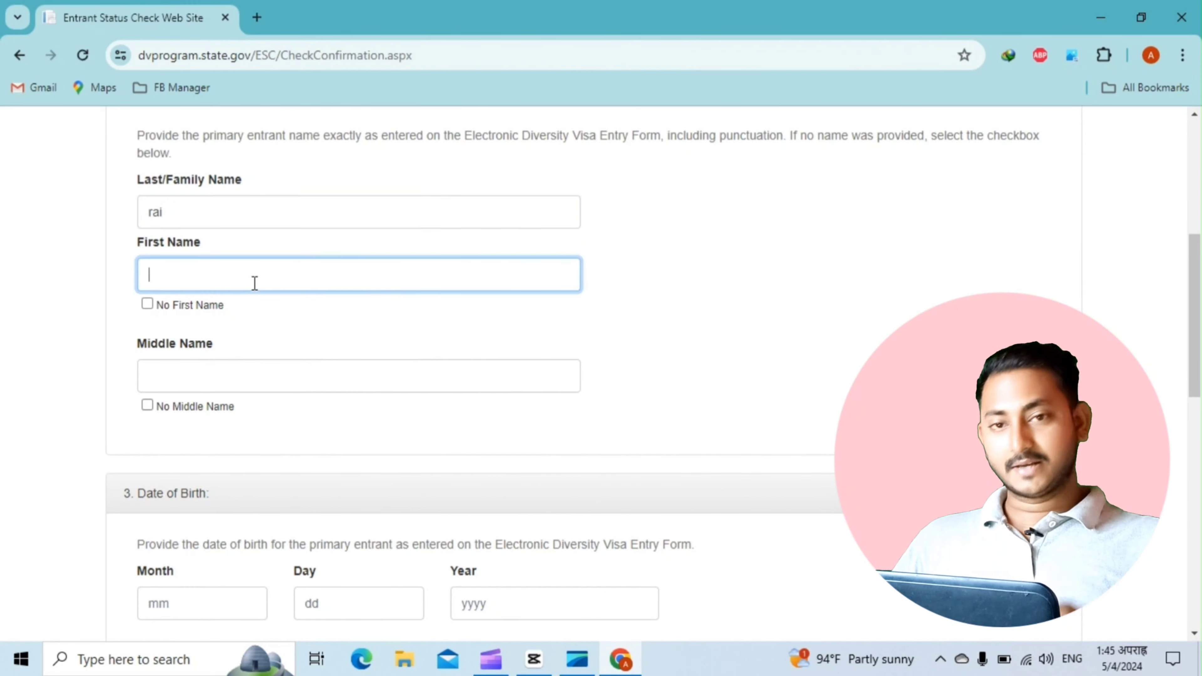
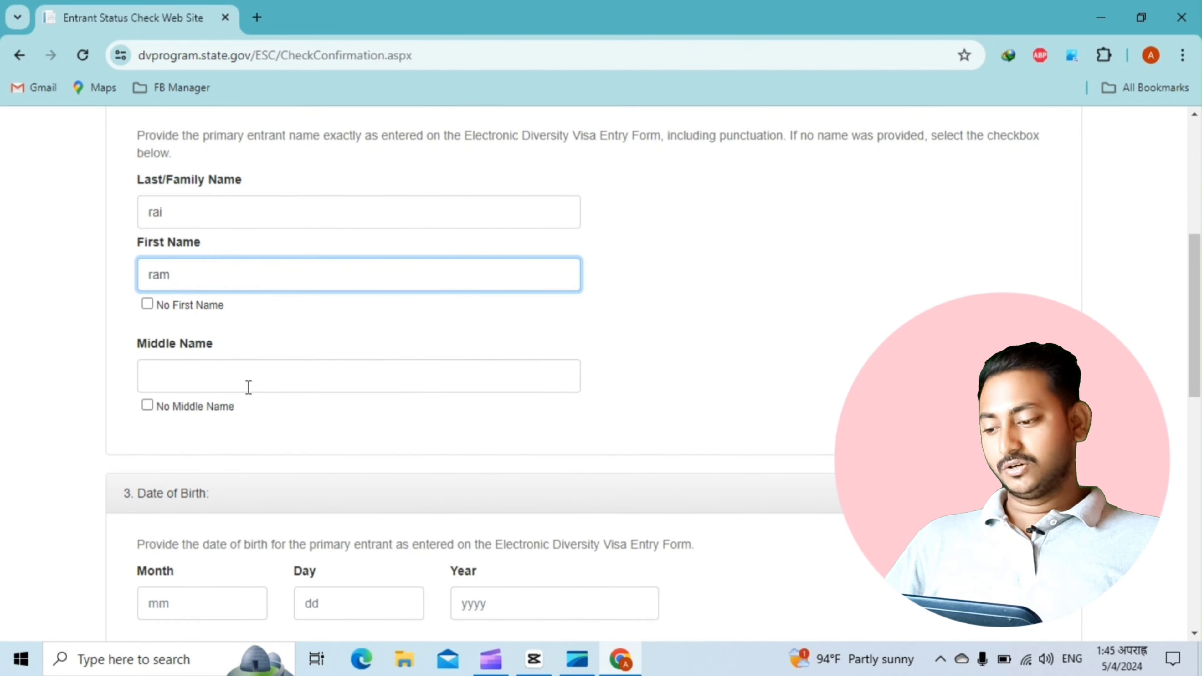
pyautogui.click(148, 406)
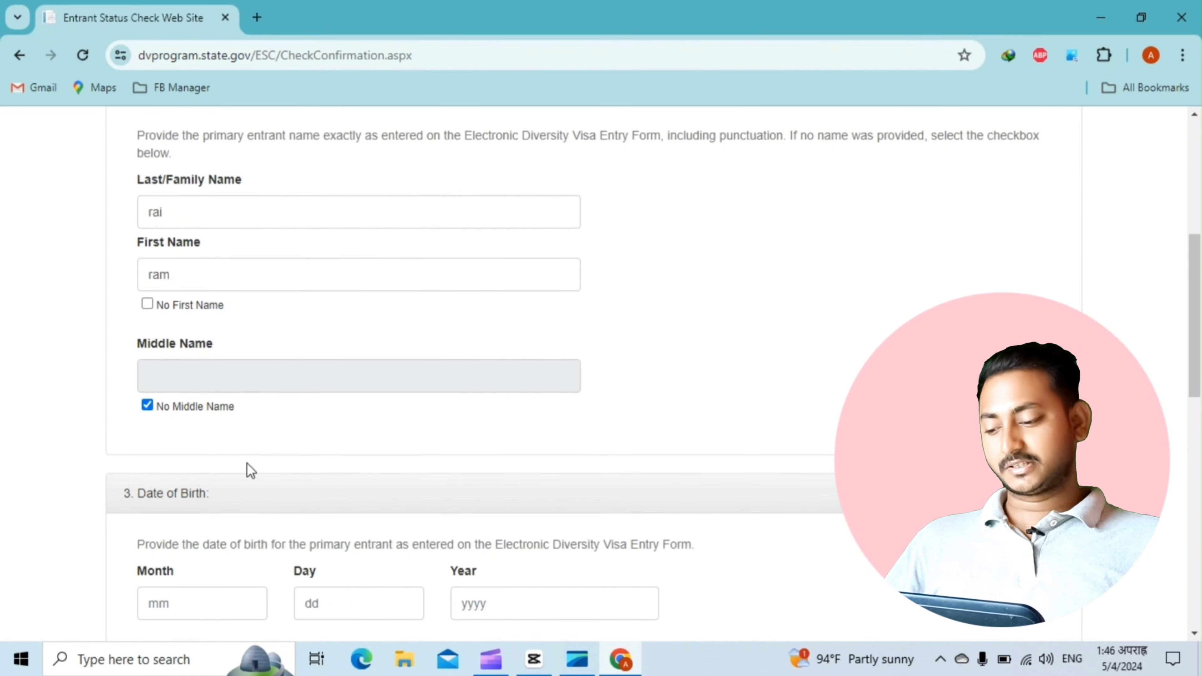
pyautogui.scroll(-5, 250, 470)
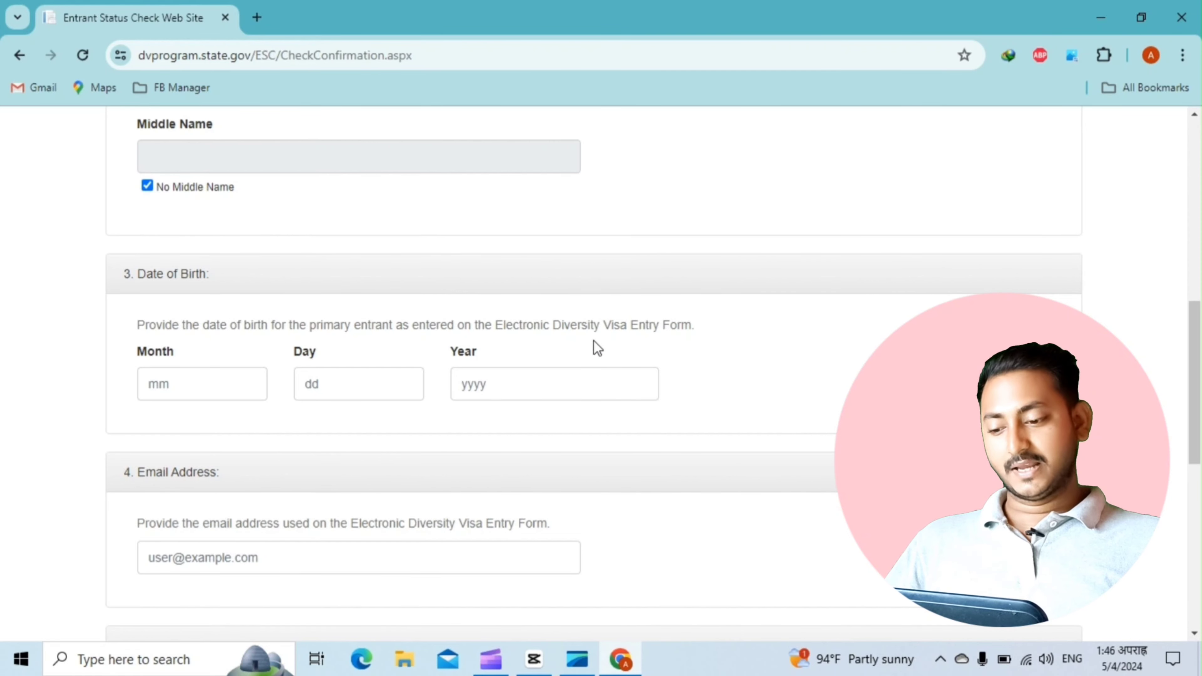
# Enter the date of birth as year 2000, day 16 and month 10
pyautogui.click(479, 384)
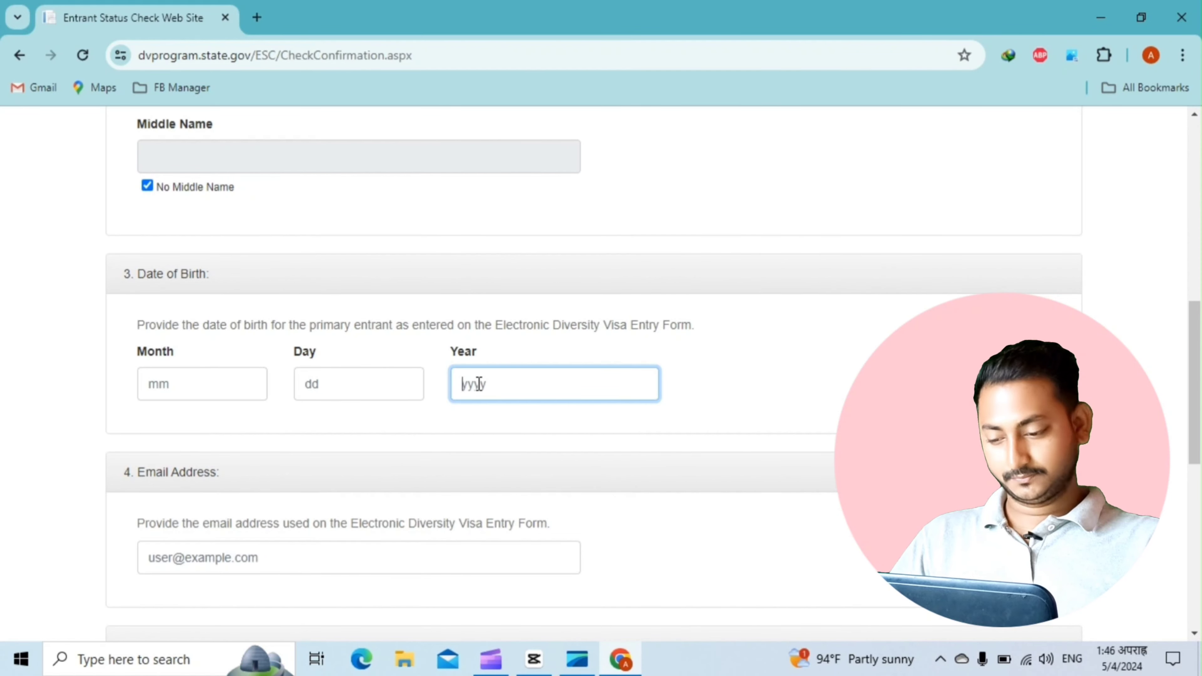
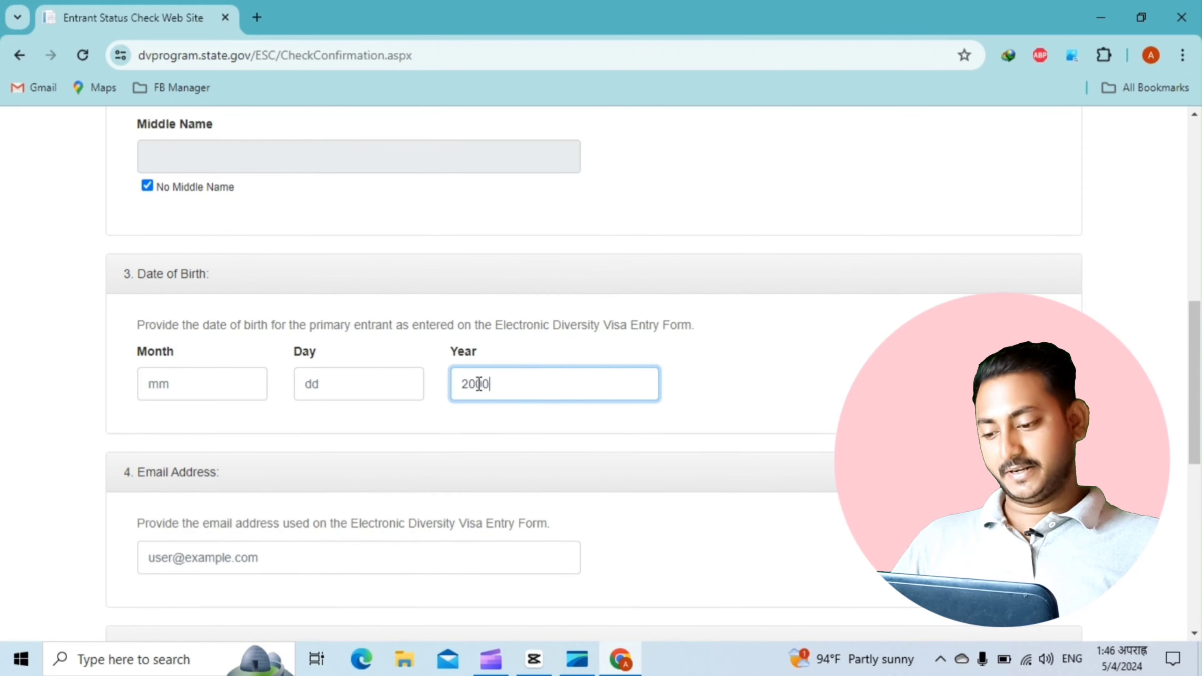
pyautogui.click(368, 382)
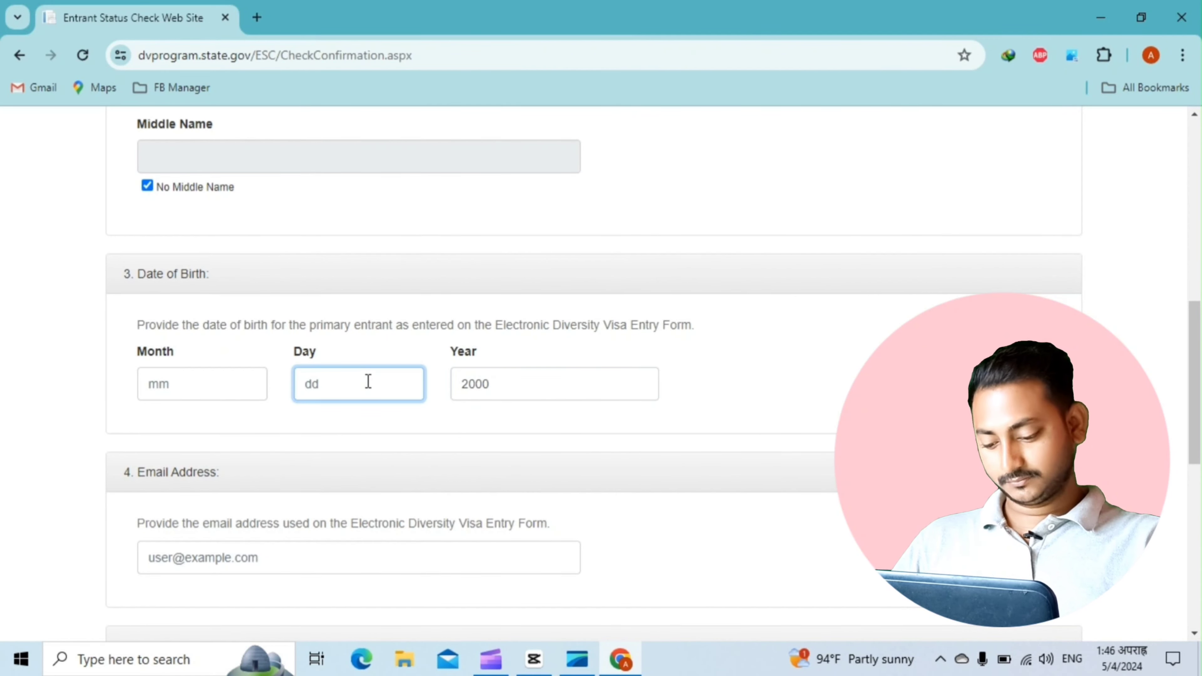
pyautogui.write('16')
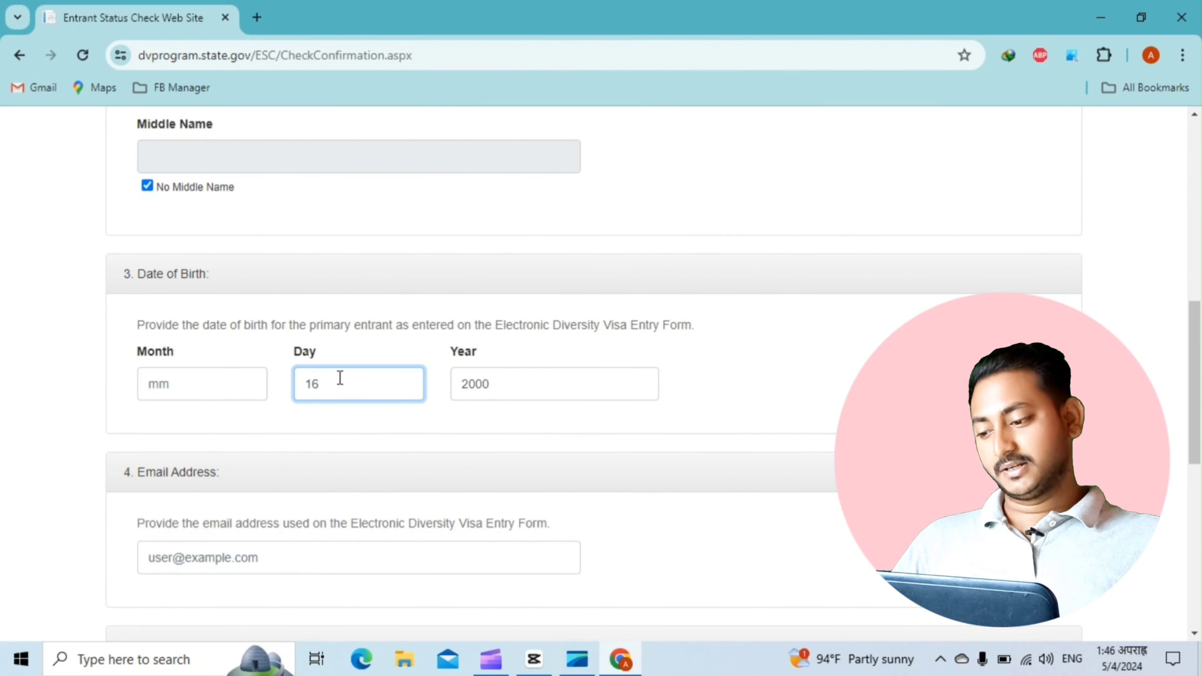
pyautogui.click(238, 386)
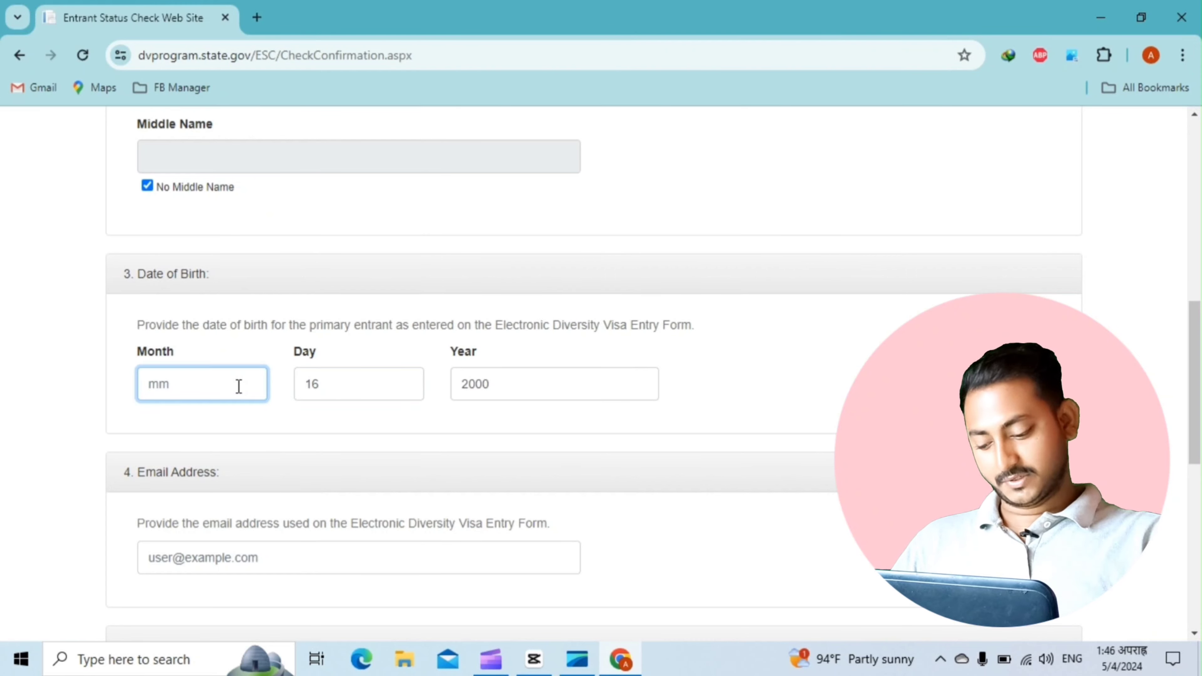
pyautogui.write('10')
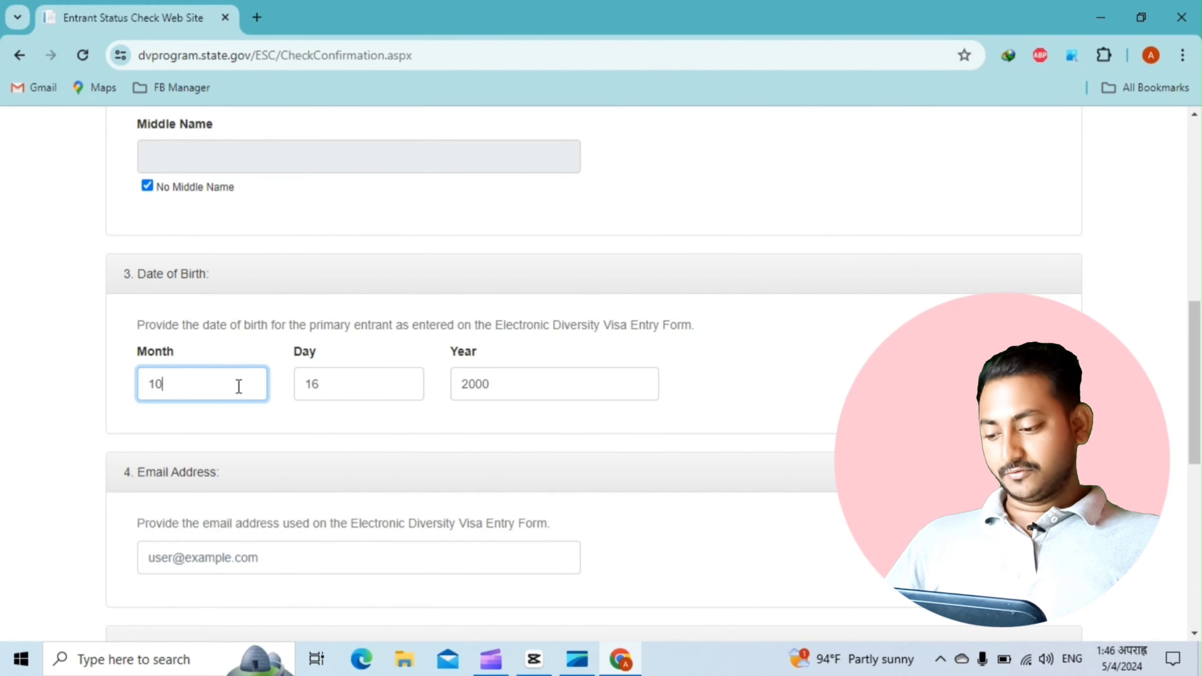
pyautogui.click(205, 559)
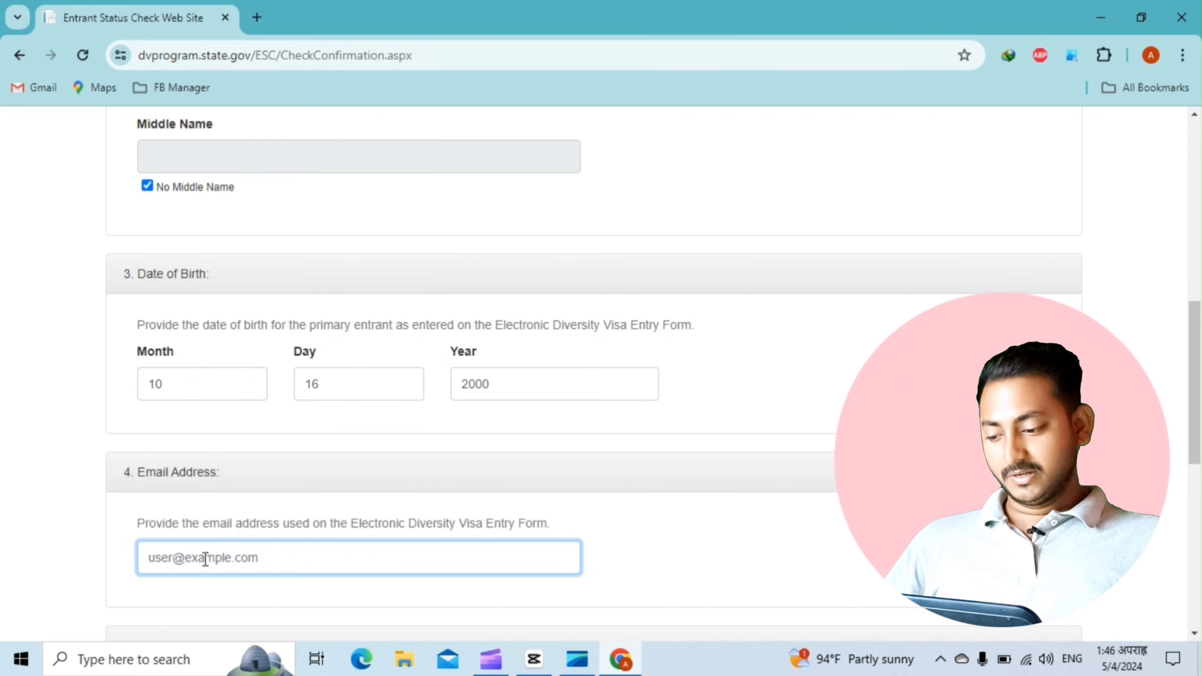
# Type the entrant's e-mail address, correcting a mistyped letter in the domain
pyautogui.scroll(-1, 205, 559)
pyautogui.scroll(-5, 205, 559)
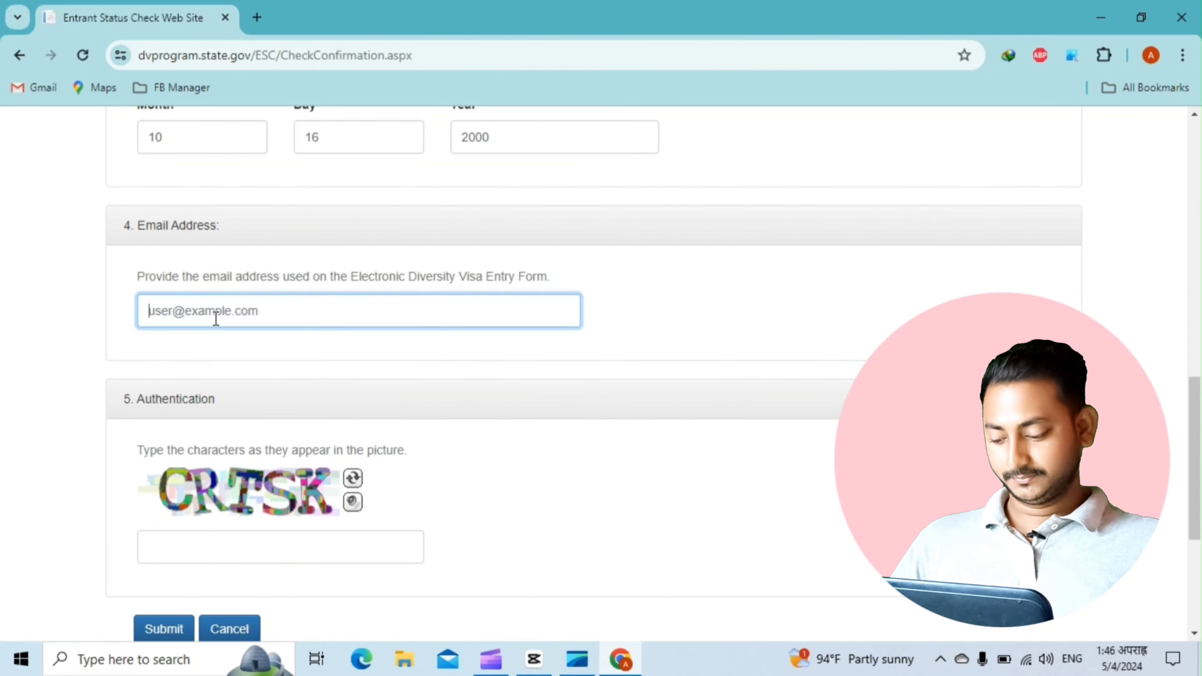
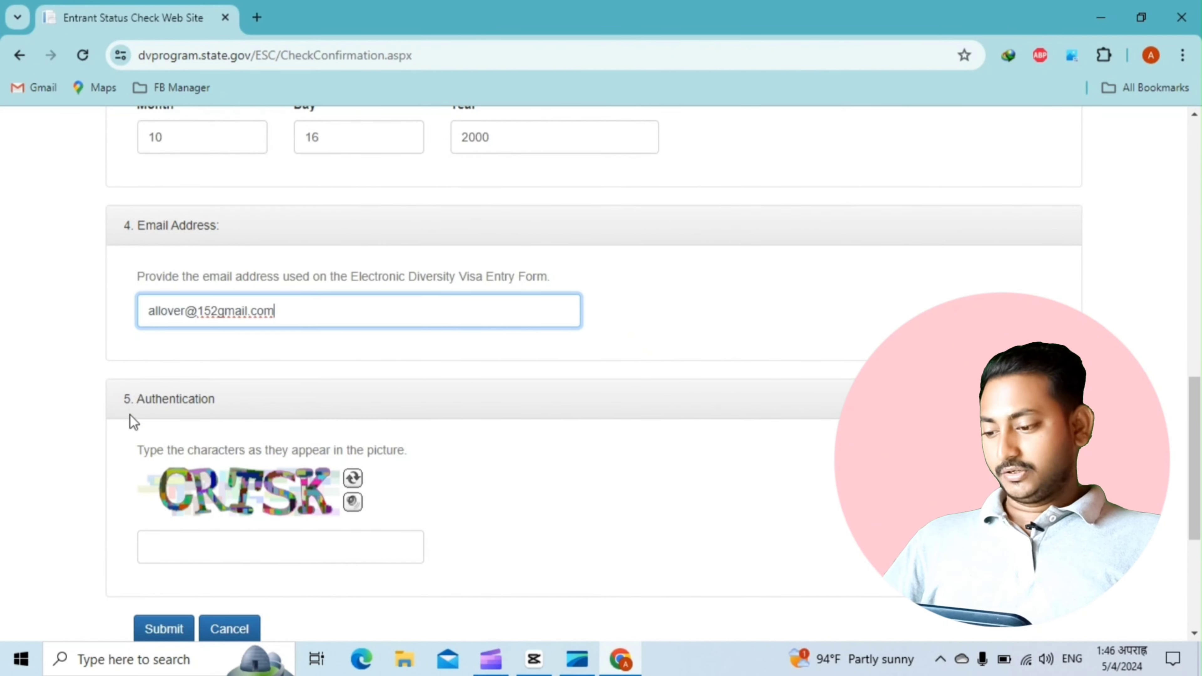
pyautogui.scroll(-2, 131, 415)
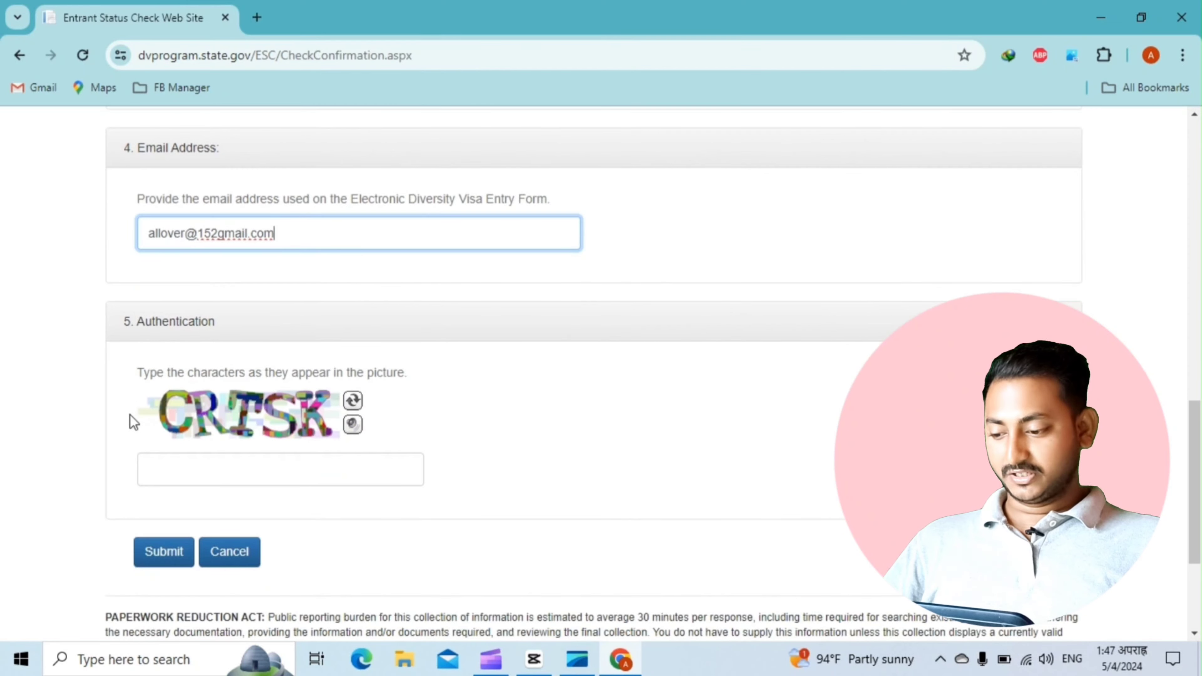
pyautogui.scroll(3, 194, 417)
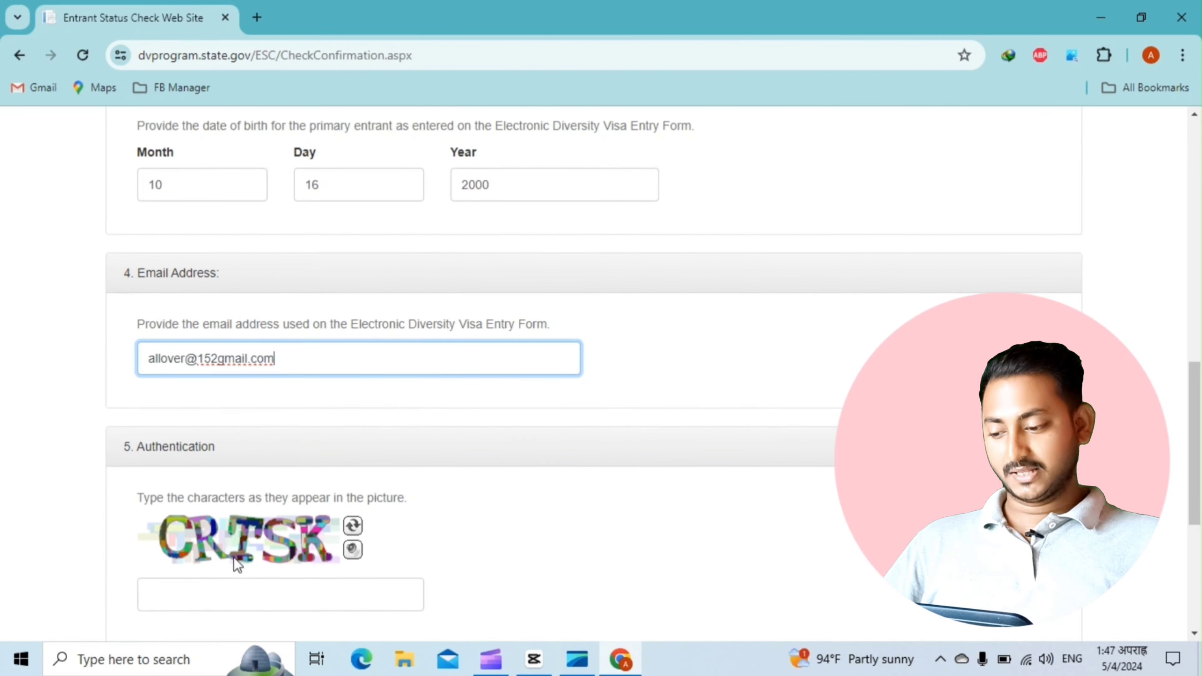
pyautogui.scroll(-1, 237, 564)
pyautogui.scroll(-1, 233, 564)
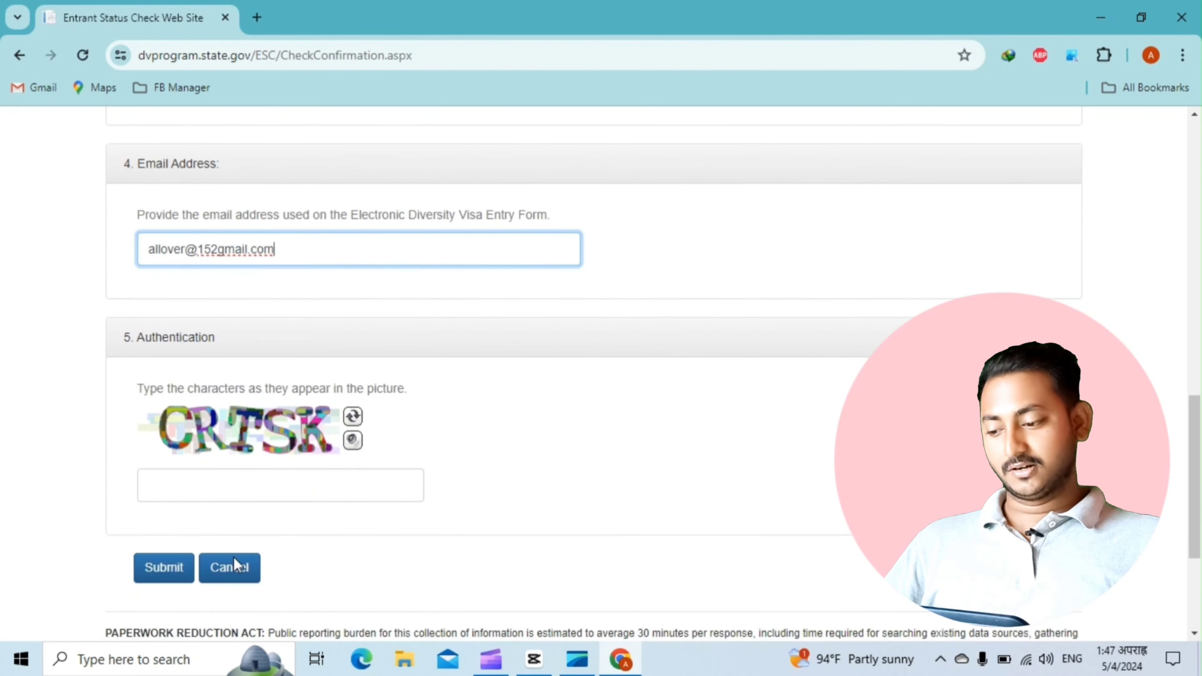
# Fill the Authentication box with the captcha characters and submit the Verify Entrant form
pyautogui.click(211, 488)
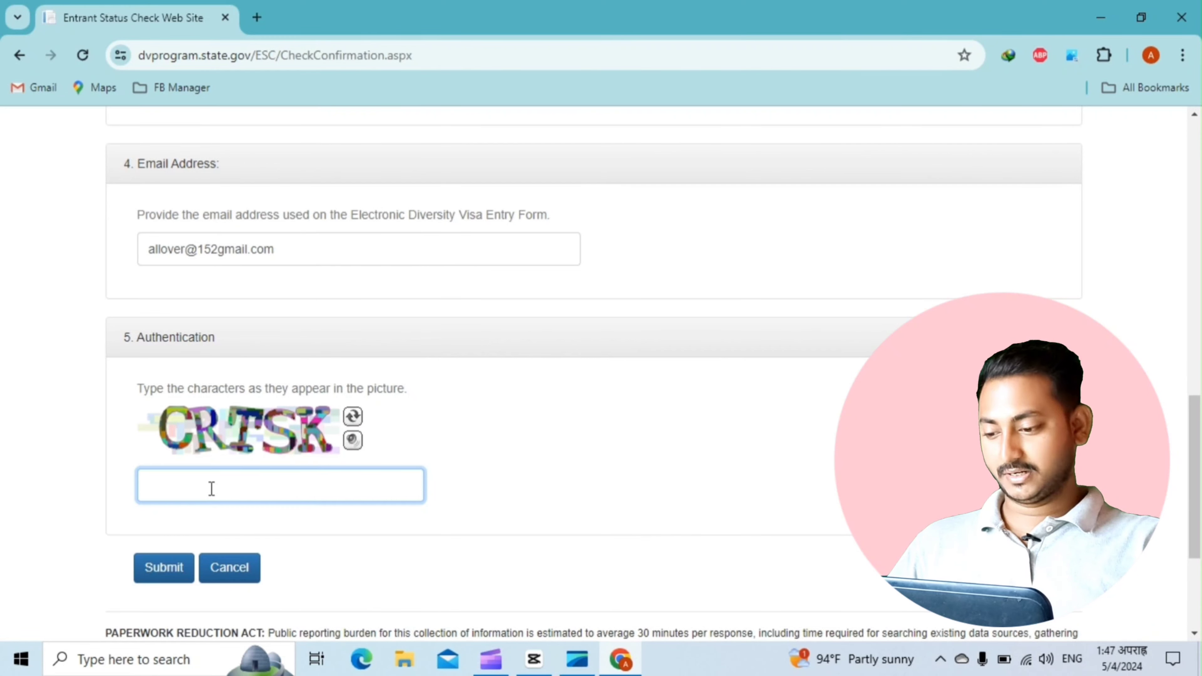
pyautogui.write('CRT')
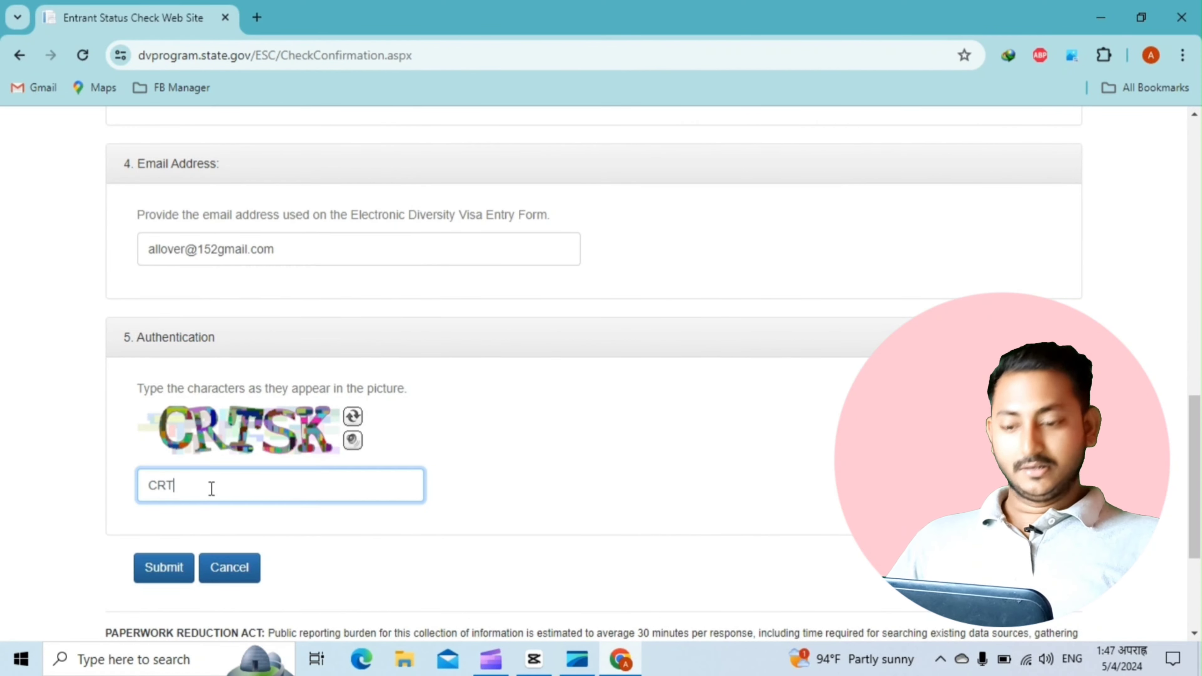
pyautogui.write('SK')
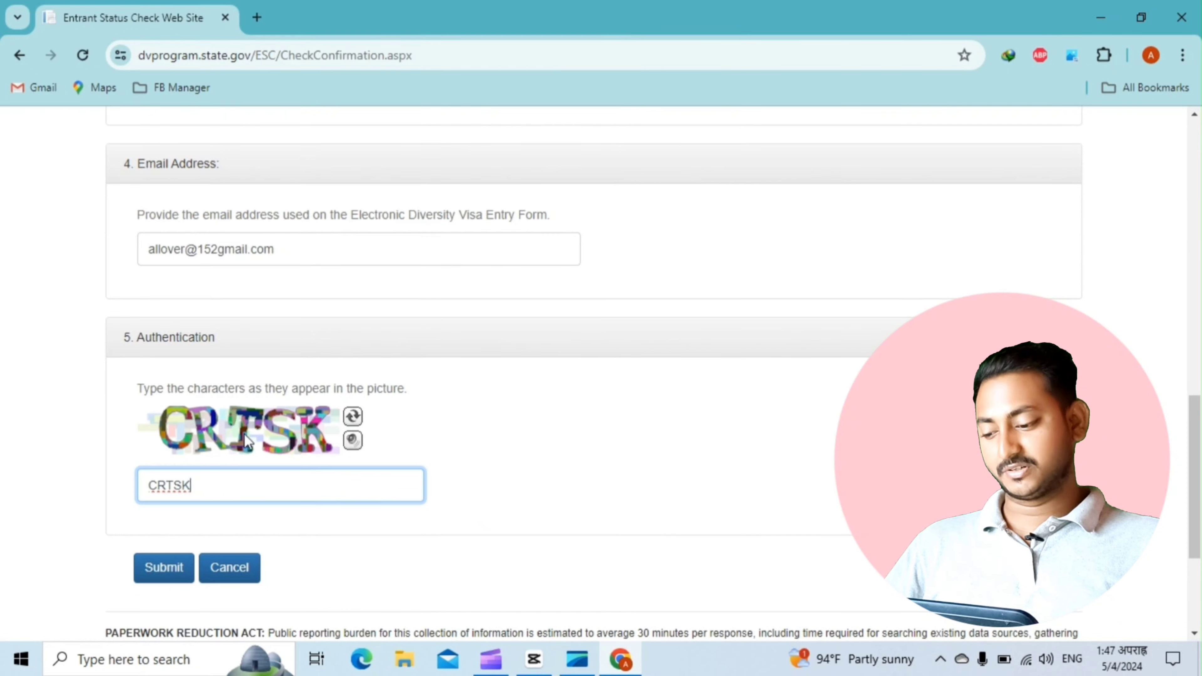
pyautogui.click(166, 570)
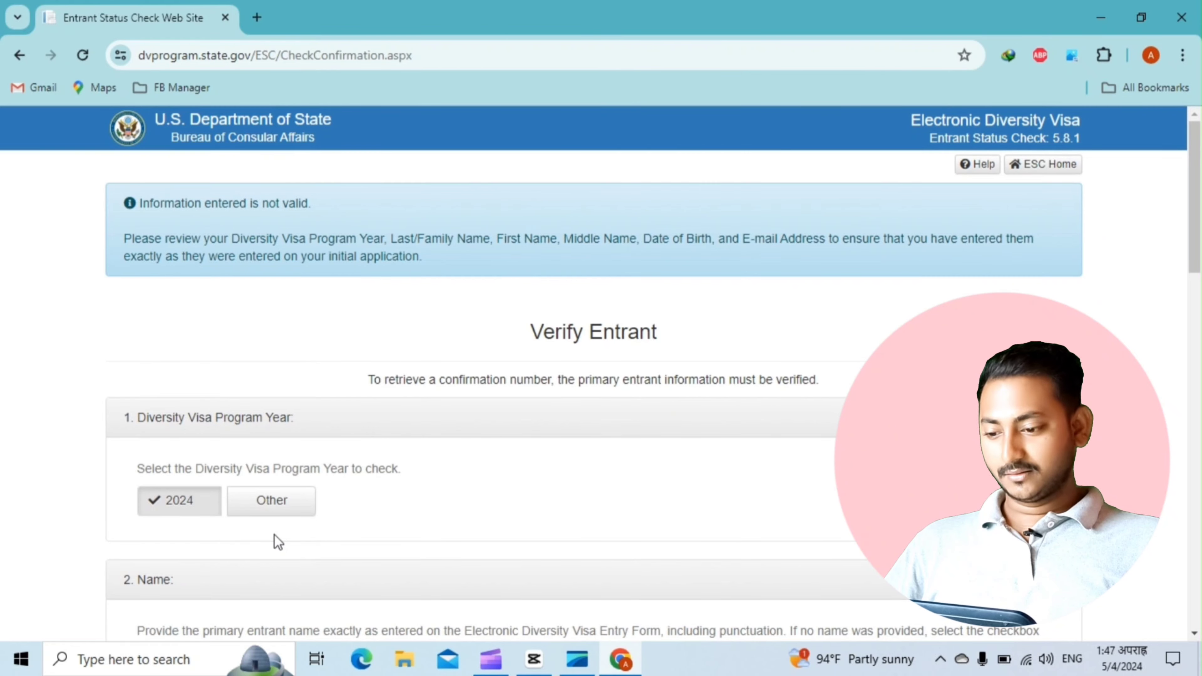
pyautogui.scroll(-1, 278, 541)
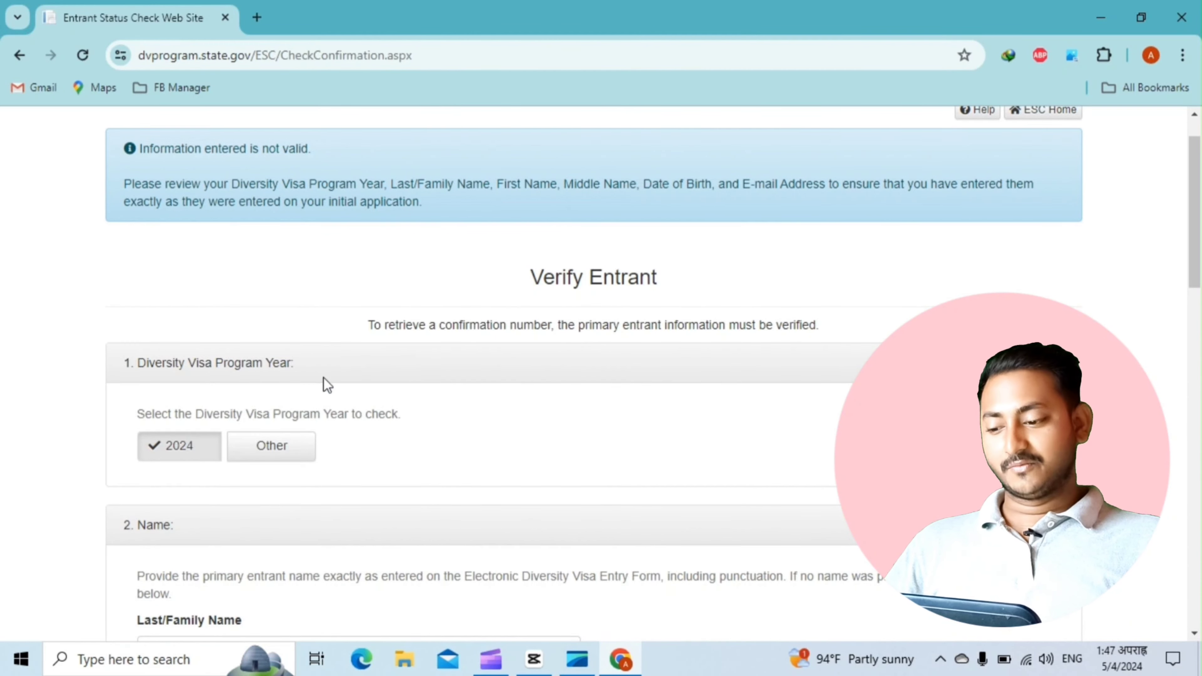
pyautogui.scroll(-5, 323, 378)
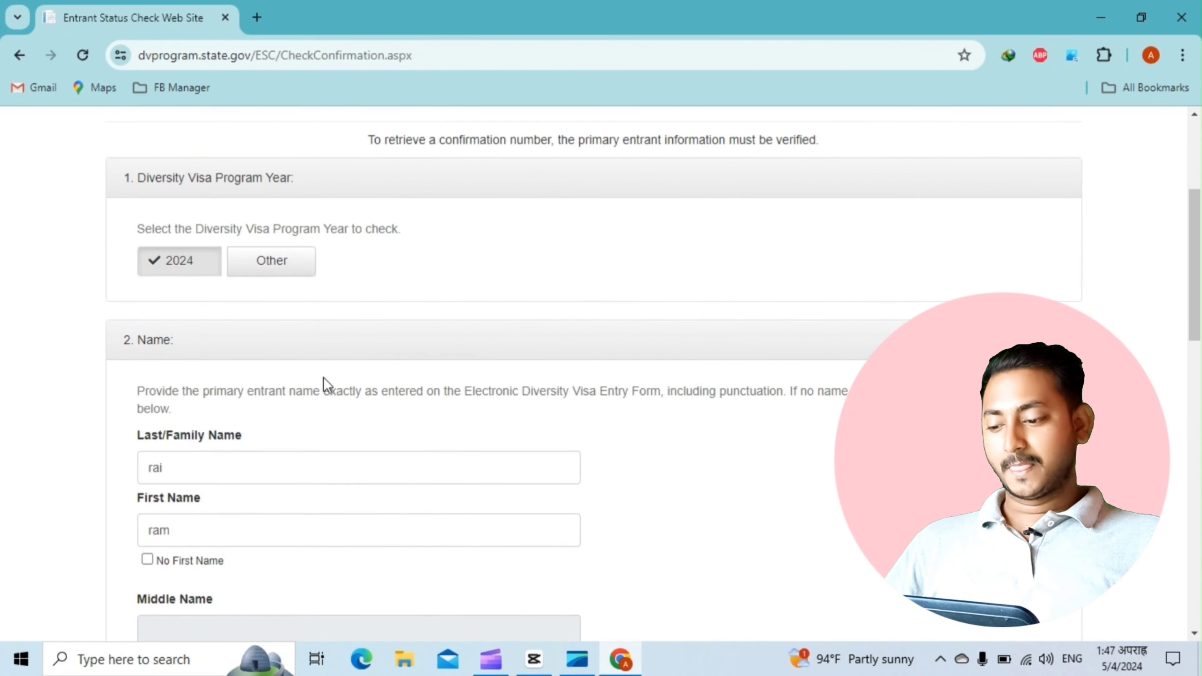
pyautogui.scroll(-7, 324, 378)
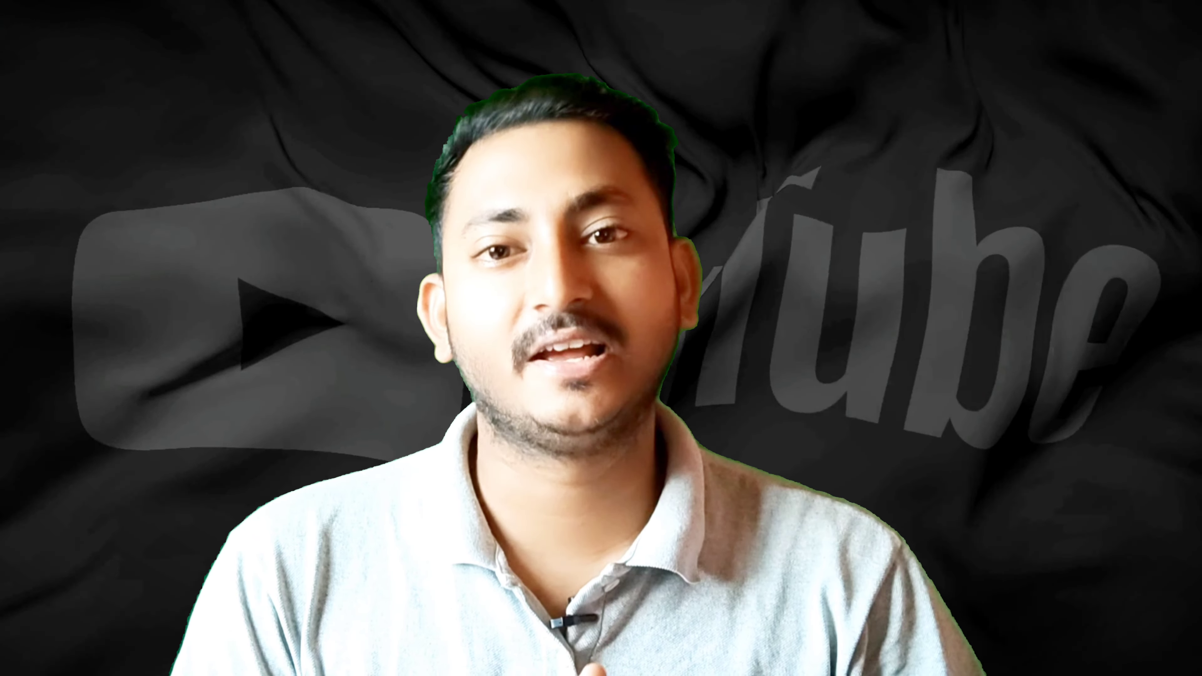